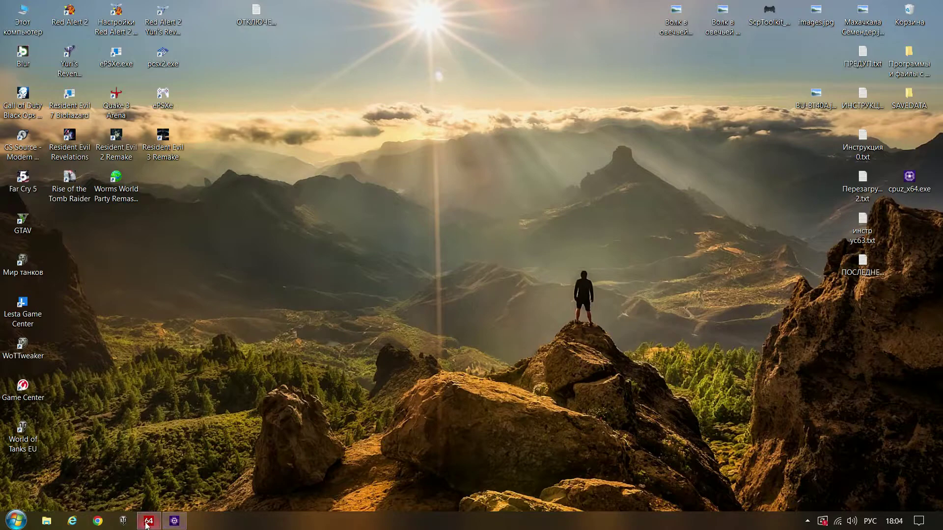
Check the motherboard model and the memory bus's effective frequency in AIDA64, and minimize its window.
{"action": "left_click", "coordinate": [629, 94]}
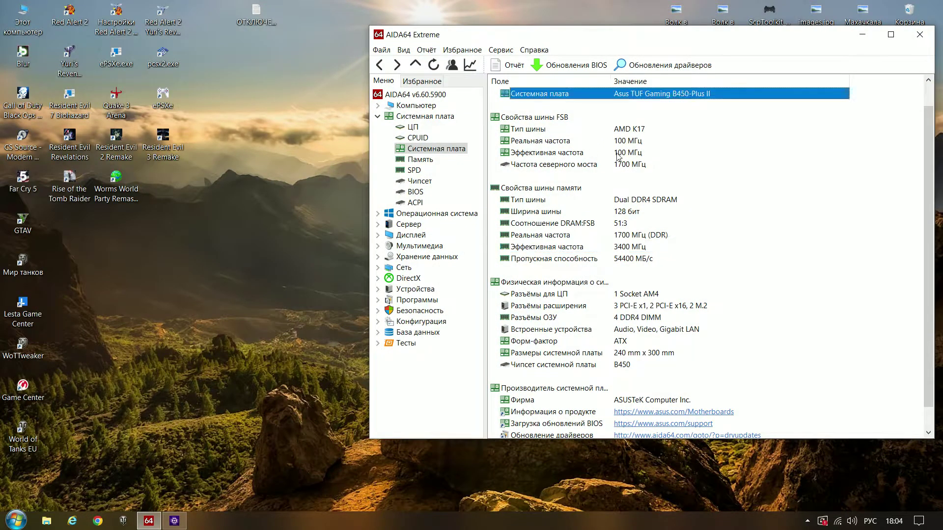
{"action": "left_click", "coordinate": [613, 212]}
{"action": "left_click", "coordinate": [639, 247]}
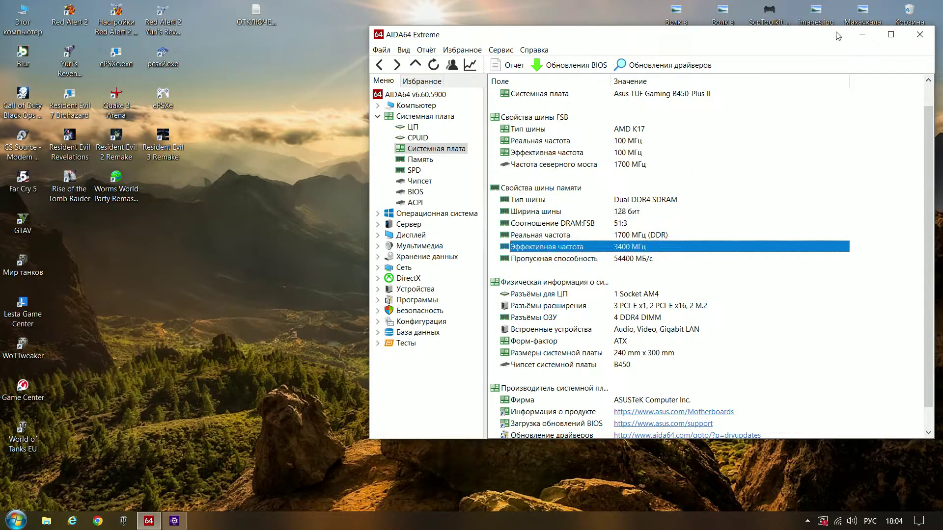
{"action": "left_click", "coordinate": [863, 34]}
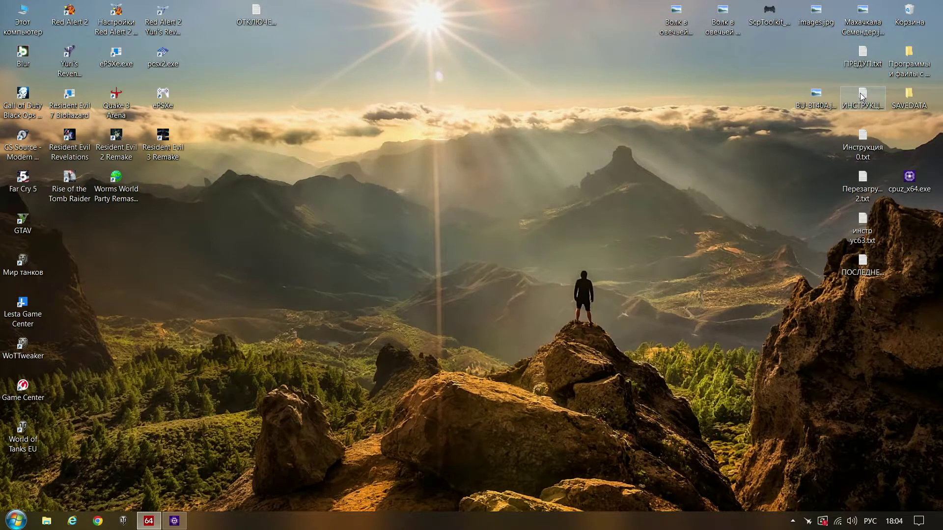
Read the ПРЕДУП.txt and ИНСТРУКЦИЯ.txt notes on the desktop, highlight the date in the second one, and close both.
{"action": "double_click", "coordinate": [863, 57]}
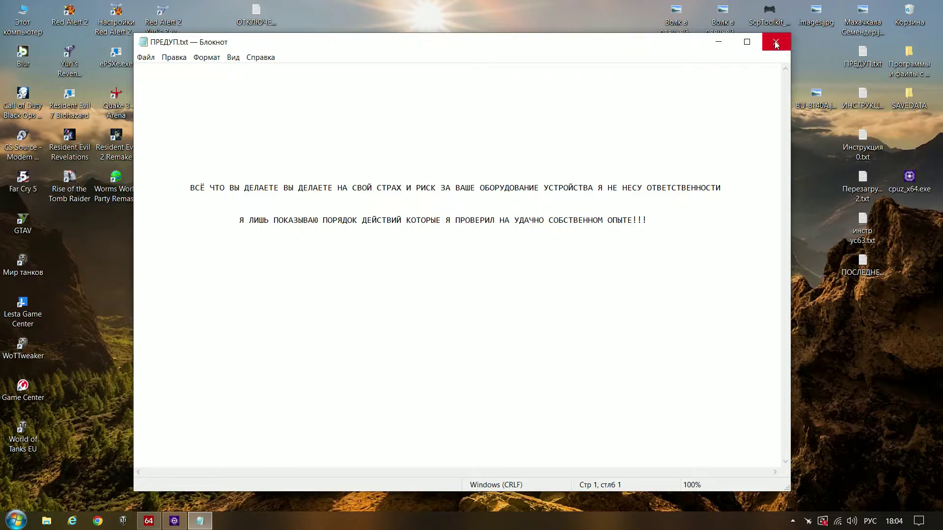
{"action": "left_click", "coordinate": [776, 43]}
{"action": "double_click", "coordinate": [858, 93]}
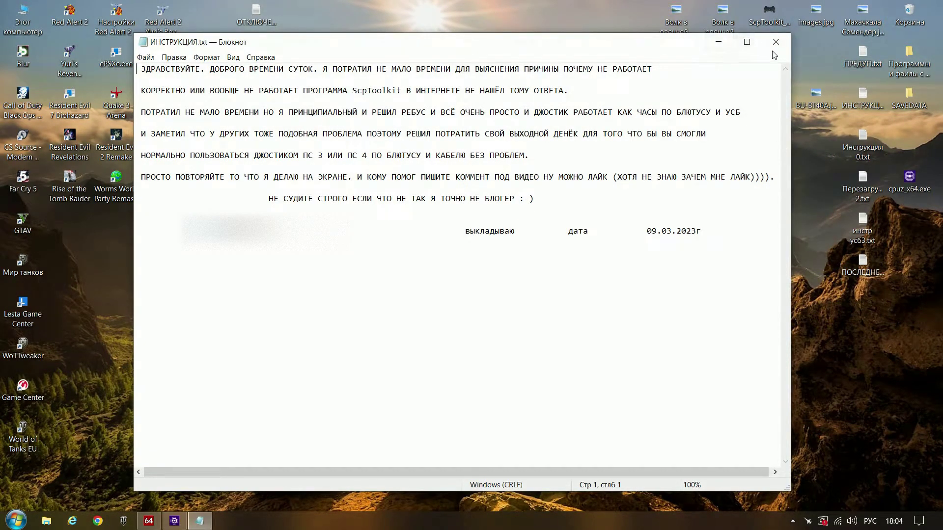
{"action": "left_click_drag", "start_coordinate": [642, 231], "coordinate": [702, 230]}
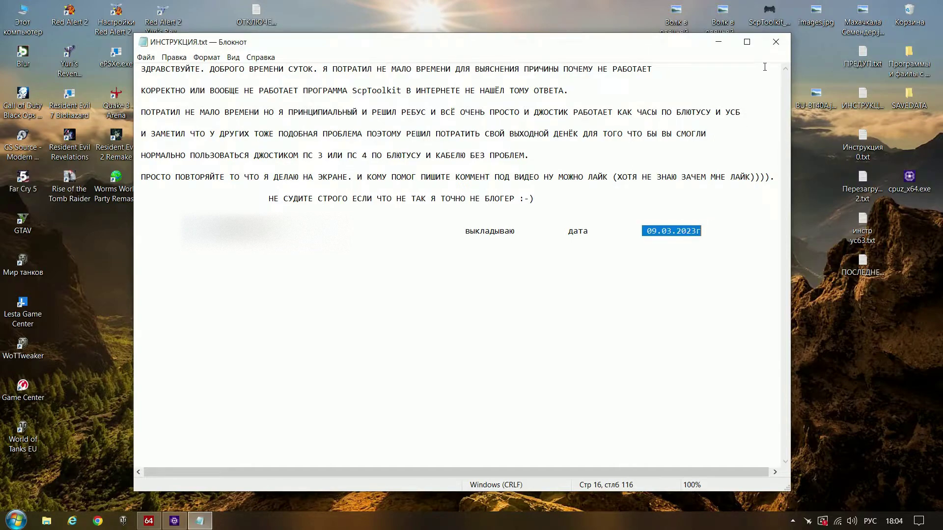
{"action": "left_click", "coordinate": [776, 43]}
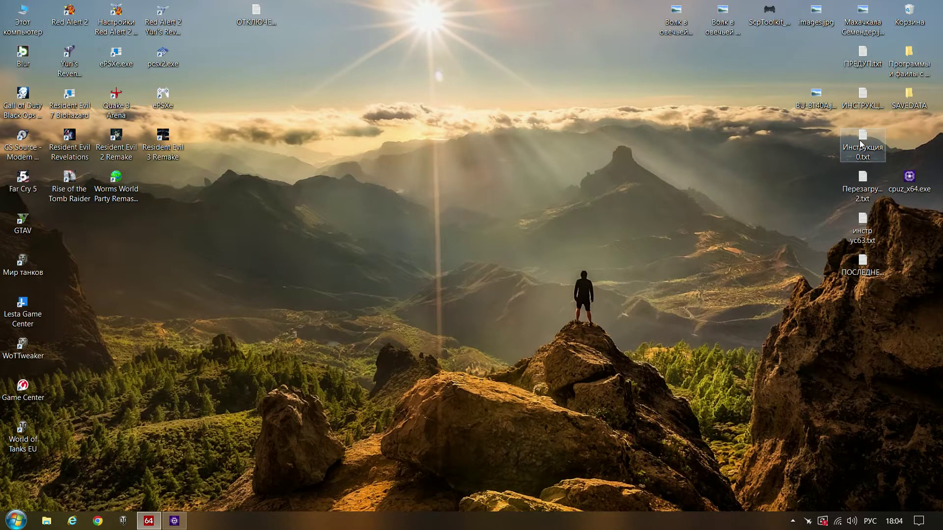
Read Инструкция 0.txt, highlight the Bluetooth dongle model, view the BU-BT40A.jpg picture, and close both files.
{"action": "double_click", "coordinate": [861, 144]}
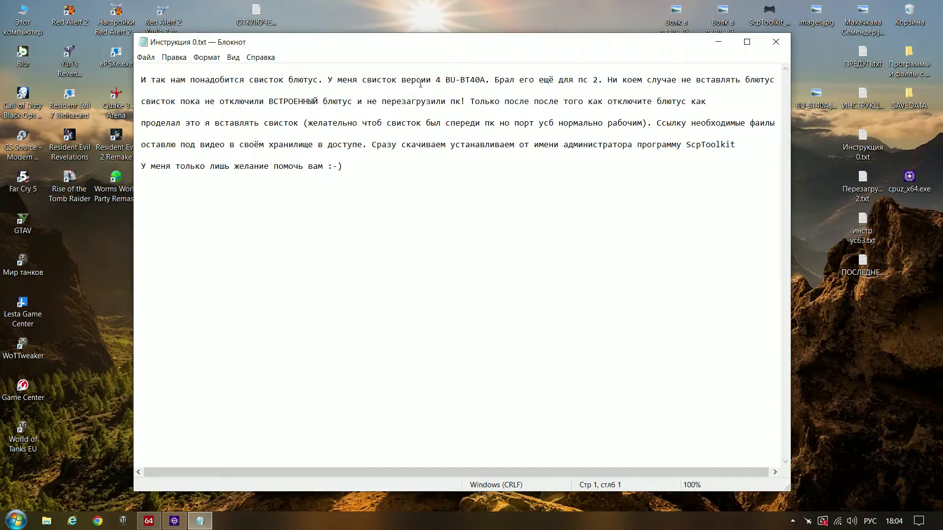
{"action": "left_click_drag", "start_coordinate": [329, 81], "coordinate": [491, 79]}
{"action": "double_click", "coordinate": [816, 98]}
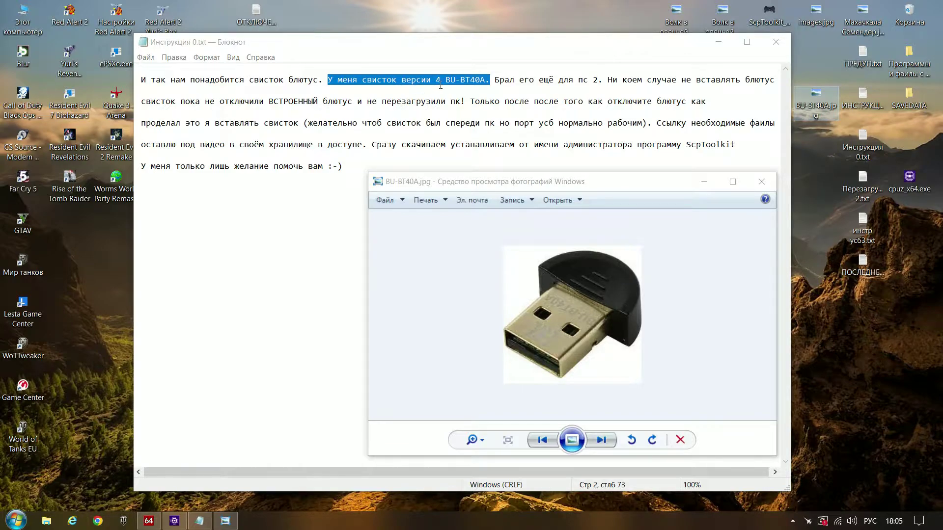
{"action": "left_click", "coordinate": [760, 182]}
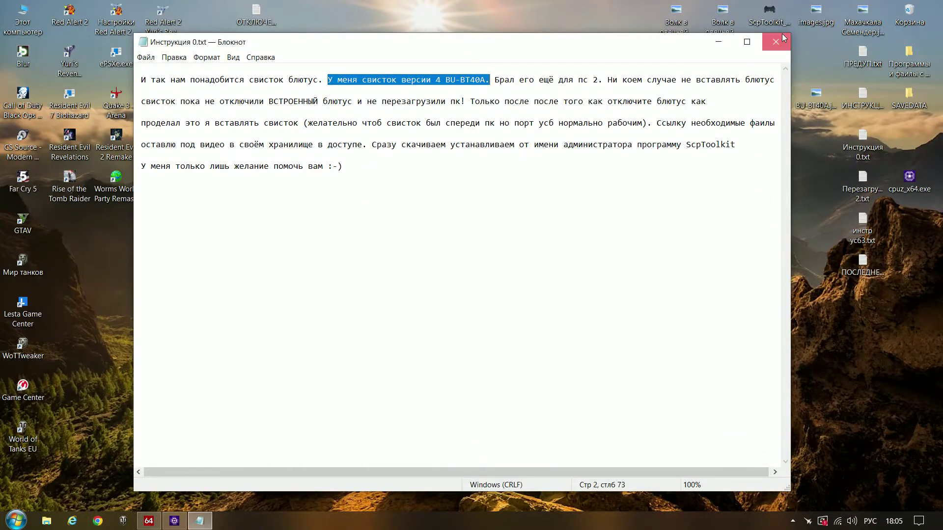
{"action": "left_click", "coordinate": [778, 40]}
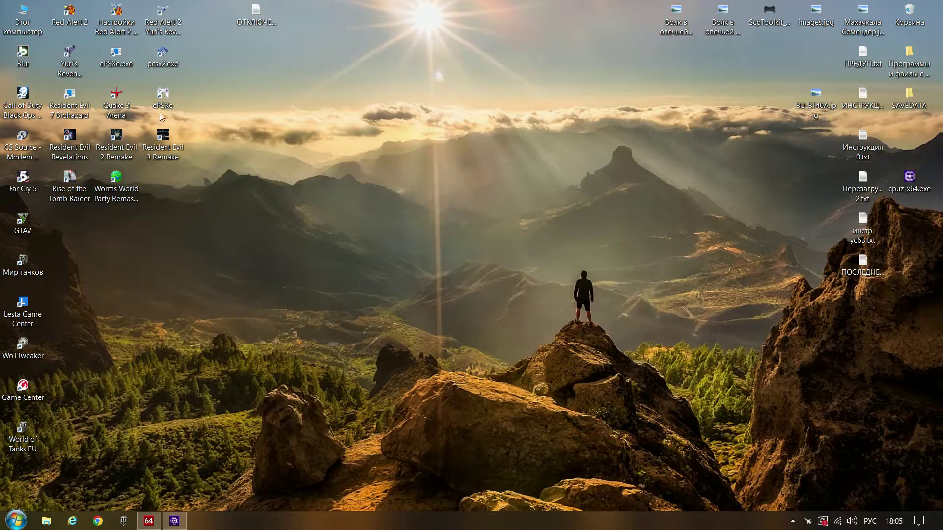
Read ОТКЛЮЧЕНИЕ.txt on the desktop, highlight its opening paragraph, and close it.
{"action": "left_click", "coordinate": [256, 19]}
{"action": "double_click", "coordinate": [256, 19]}
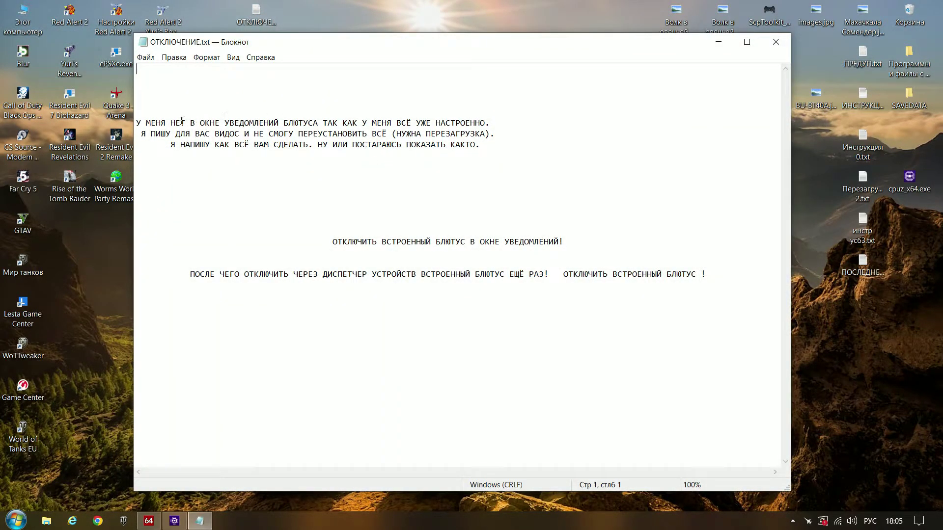
{"action": "left_click_drag", "start_coordinate": [136, 120], "coordinate": [400, 164]}
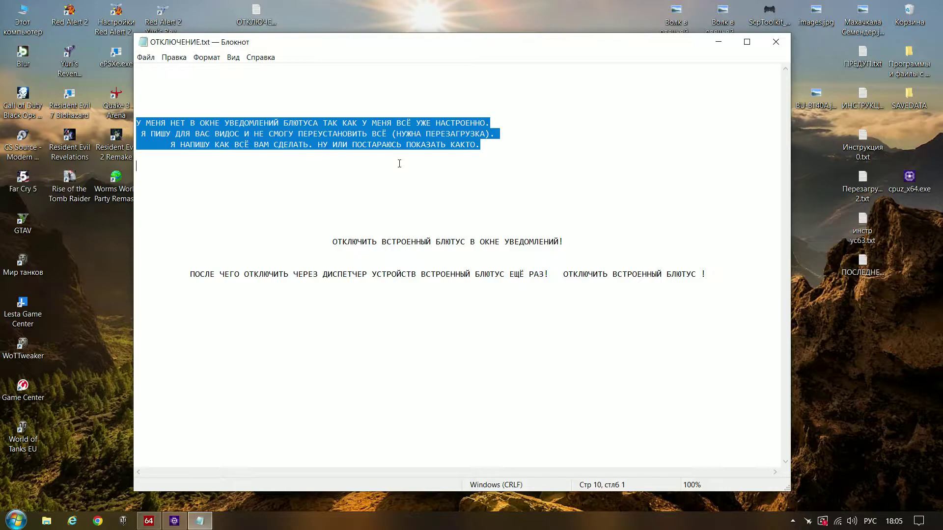
{"action": "left_click", "coordinate": [776, 42]}
Open the Device Manager in Computer Management and expand the Bluetooth category.
{"action": "right_click", "coordinate": [23, 17]}
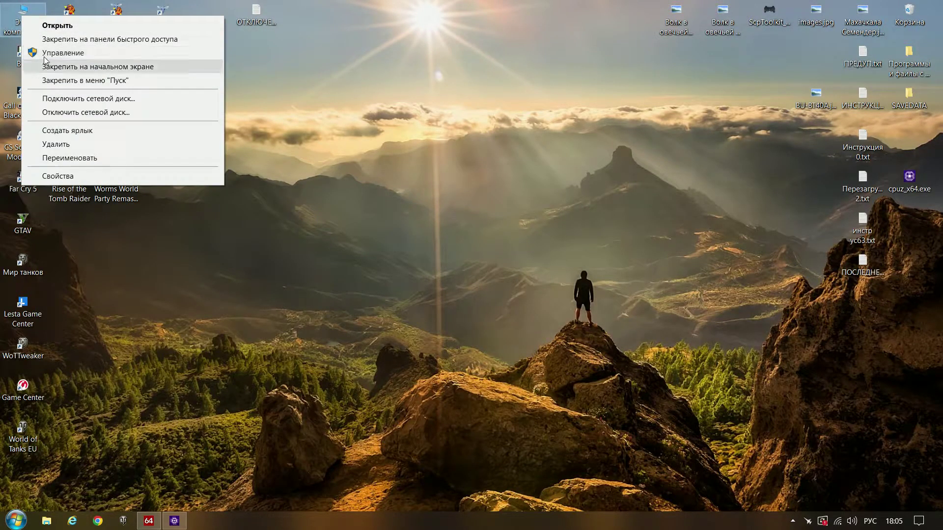
{"action": "left_click", "coordinate": [46, 53]}
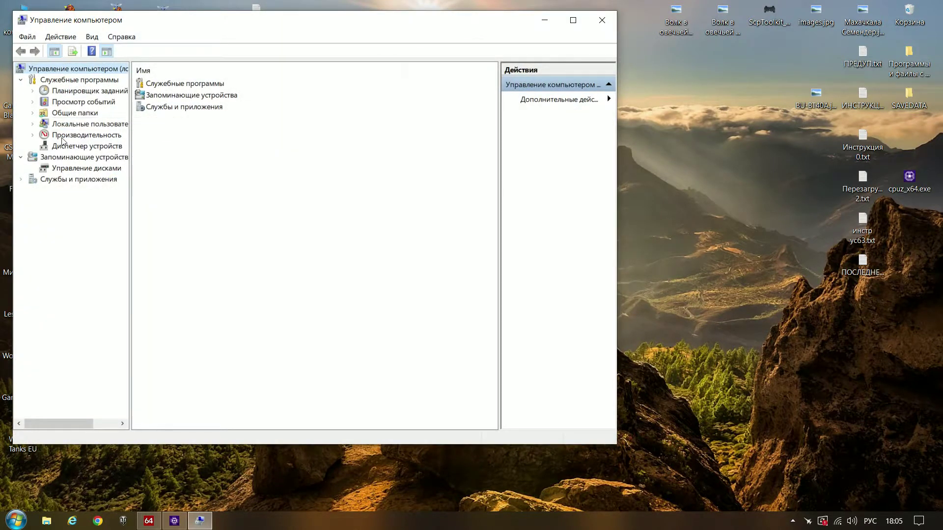
{"action": "left_click", "coordinate": [59, 148]}
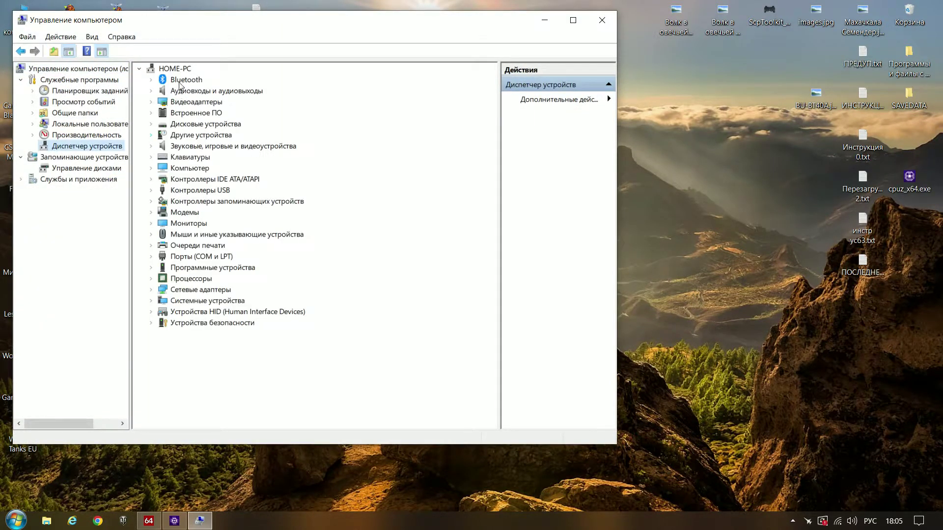
{"action": "double_click", "coordinate": [180, 82]}
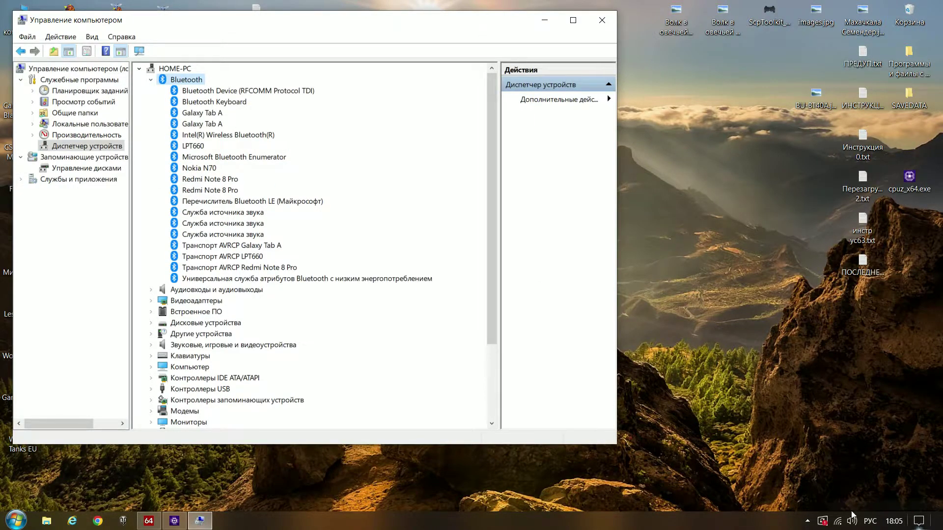
Turn off Bluetooth in the Windows notification center's quick actions and close the notification center.
{"action": "left_click", "coordinate": [919, 522]}
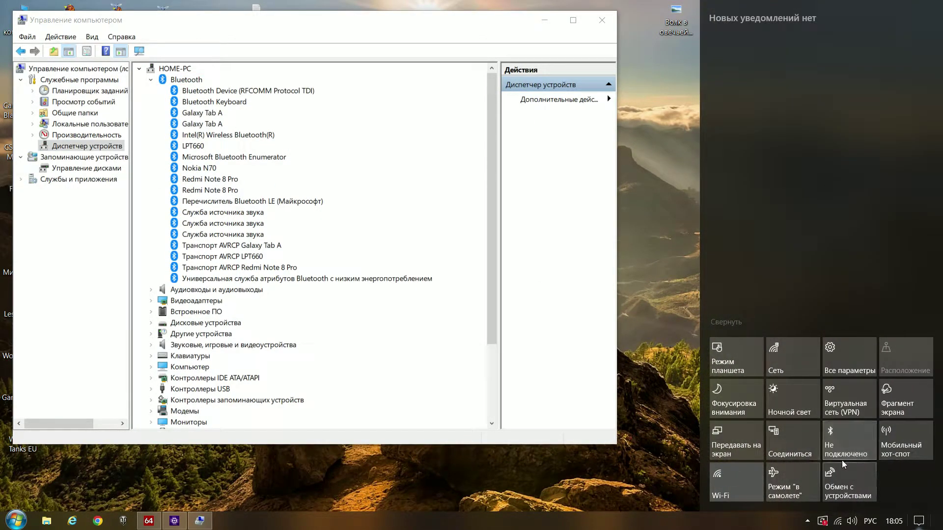
{"action": "left_click", "coordinate": [845, 454]}
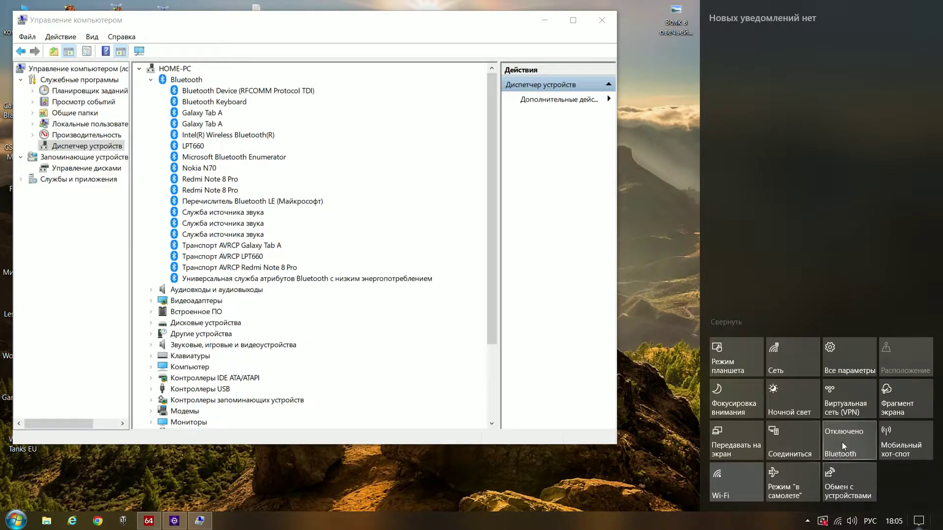
{"action": "left_click", "coordinate": [626, 350]}
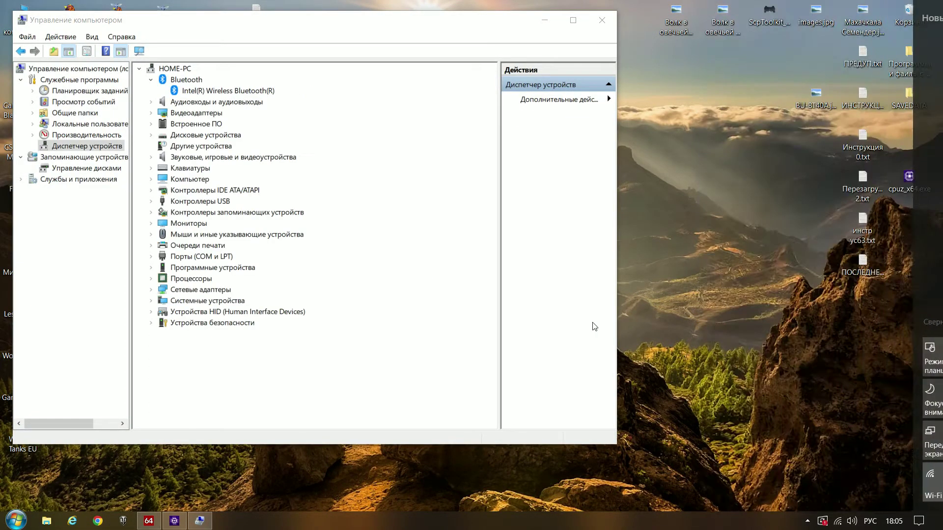
Disable the Intel(R) Wireless Bluetooth(R) device and shrink the Computer Management window.
{"action": "right_click", "coordinate": [193, 90]}
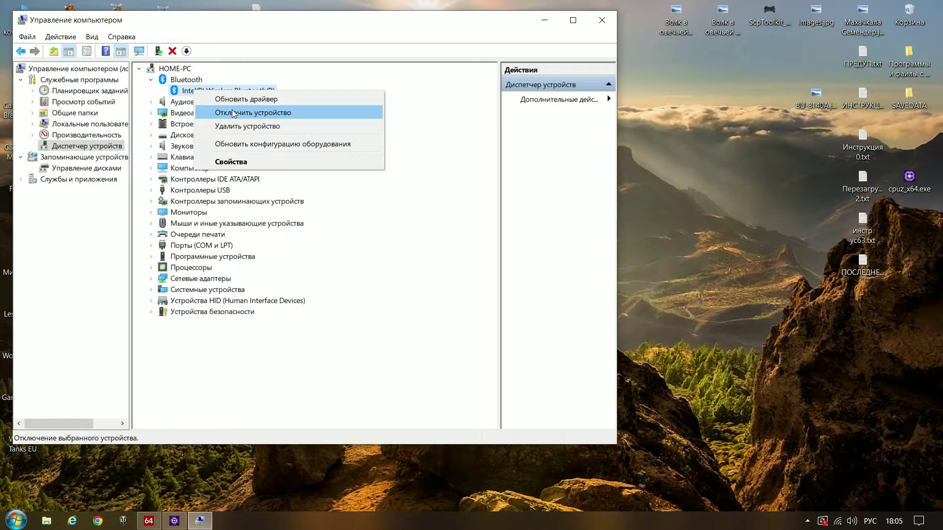
{"action": "left_click", "coordinate": [233, 111]}
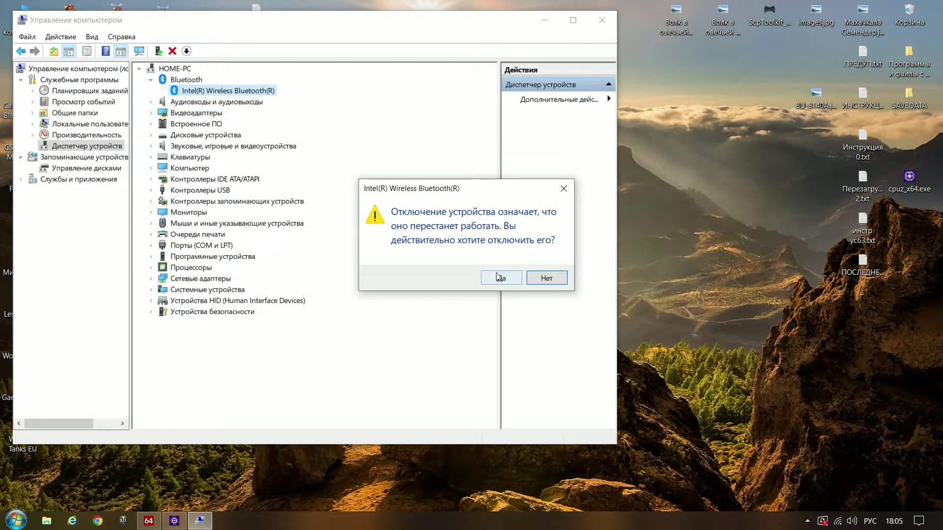
{"action": "left_click", "coordinate": [499, 278]}
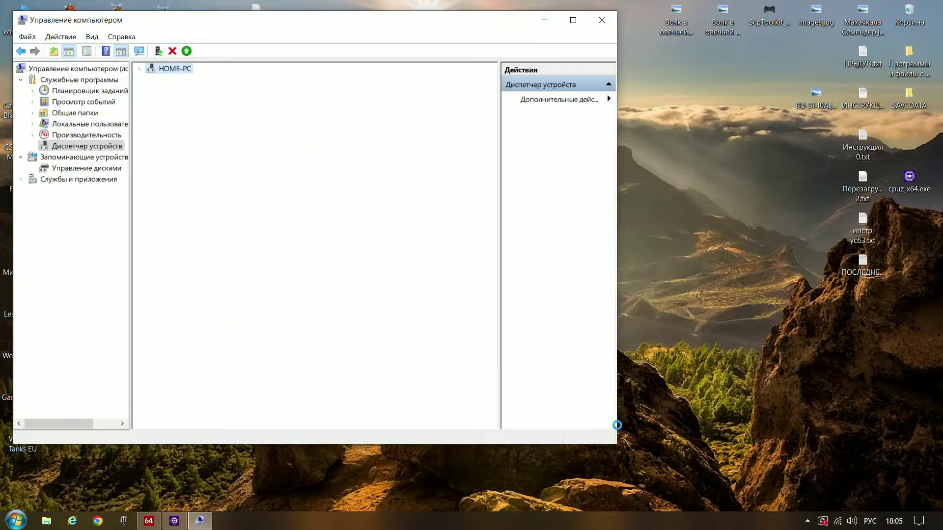
{"action": "left_click_drag", "start_coordinate": [614, 446], "coordinate": [406, 345]}
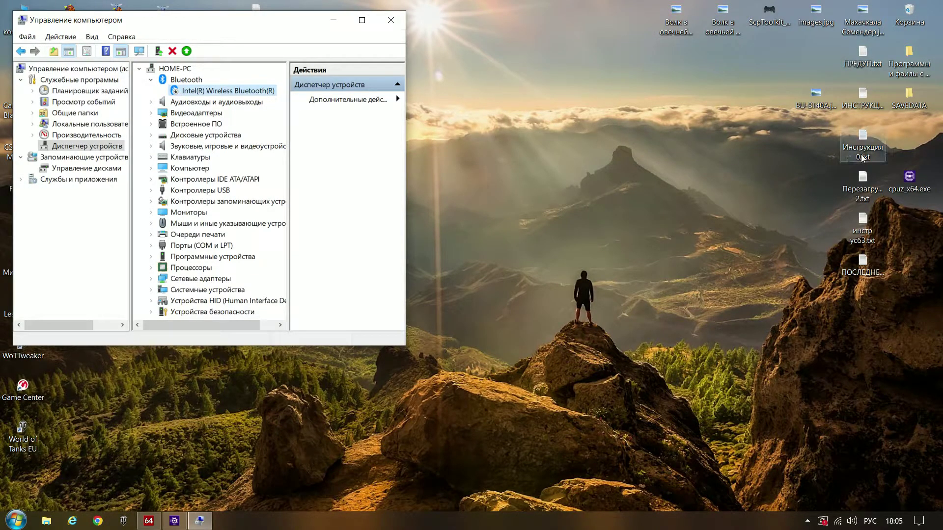
Read Перезагрузка 2.txt on the desktop, highlight the steps that follow the restart, and close it.
{"action": "double_click", "coordinate": [867, 191]}
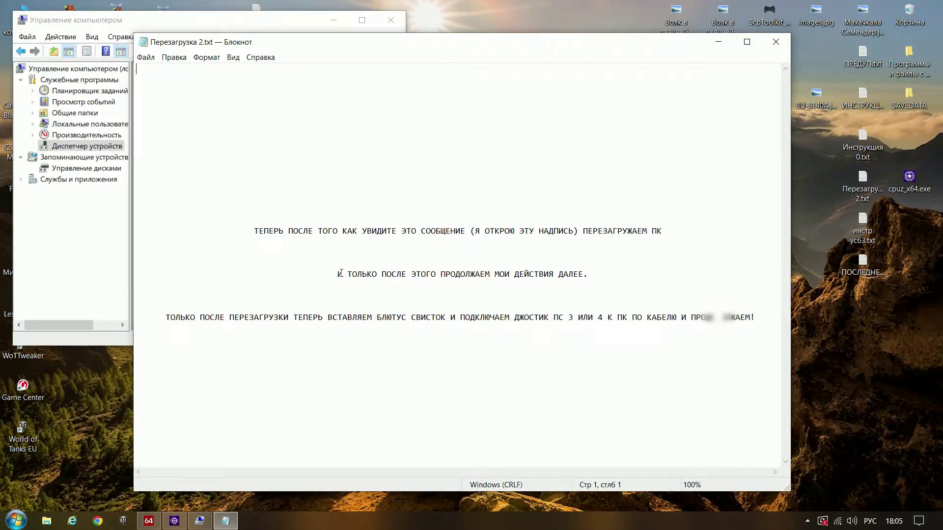
{"action": "left_click_drag", "start_coordinate": [339, 274], "coordinate": [772, 355]}
{"action": "left_click", "coordinate": [776, 42]}
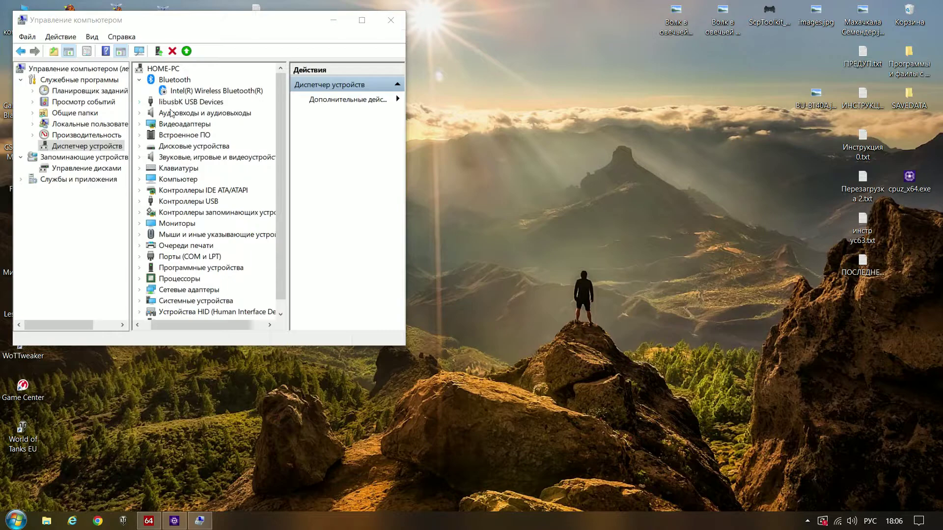
Expand libusbK USB Devices to inspect its entries, then move and minimize the Computer Management window.
{"action": "left_click", "coordinate": [141, 104]}
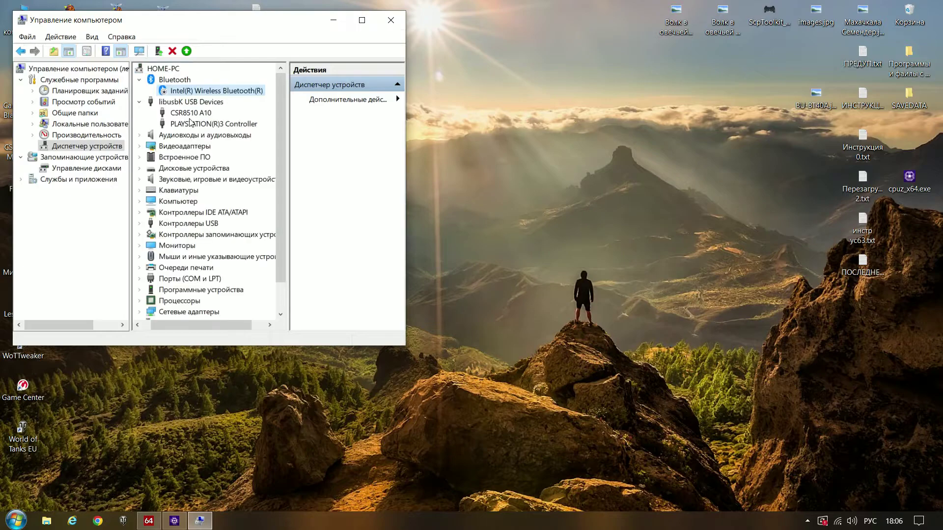
{"action": "left_click_drag", "start_coordinate": [216, 23], "coordinate": [373, 125]}
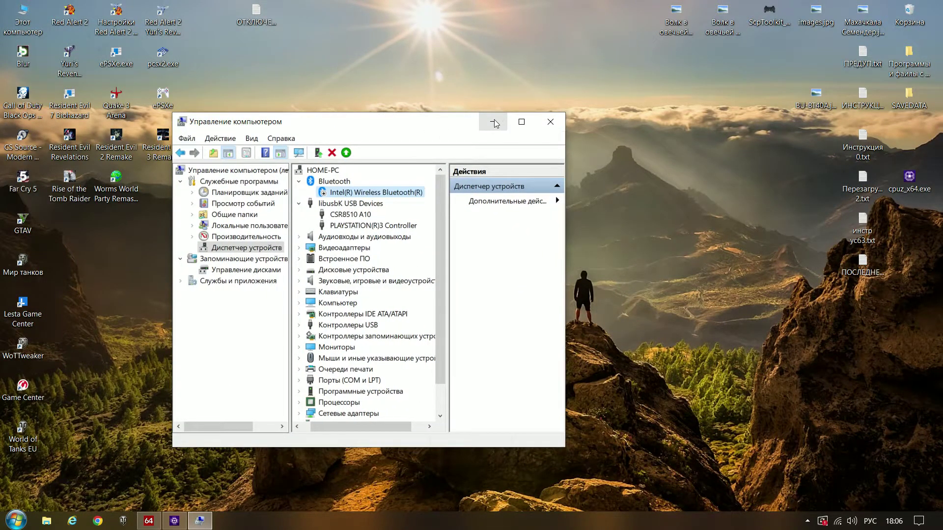
{"action": "left_click", "coordinate": [490, 122]}
Open the SCPDriver folder on drive F: through PROGRAM, ВСЯКИЕ програмы and the Пс3 drivers and joystick emulator folder.
{"action": "double_click", "coordinate": [23, 18]}
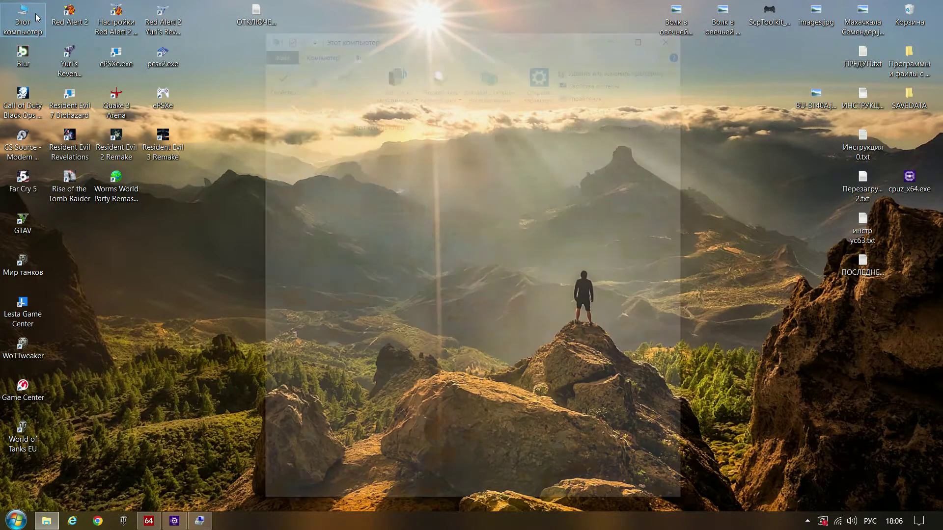
{"action": "double_click", "coordinate": [577, 221]}
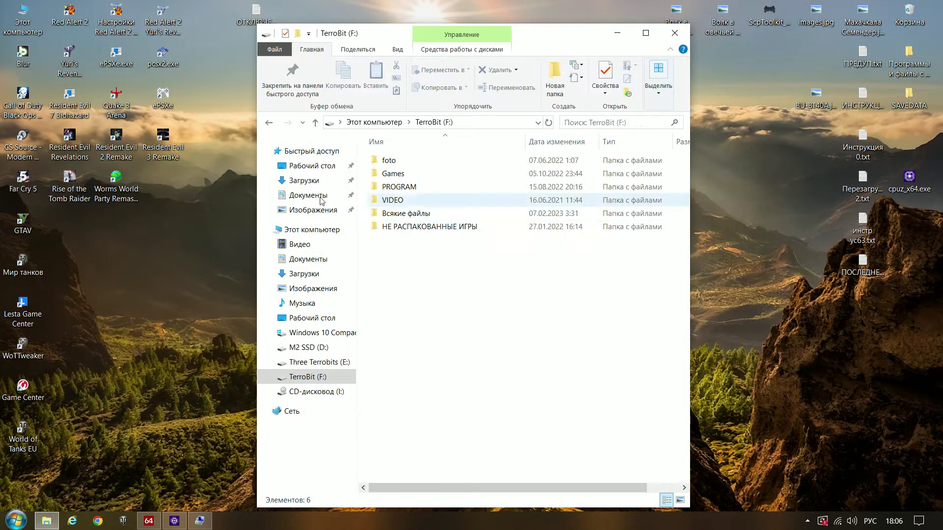
{"action": "double_click", "coordinate": [400, 184]}
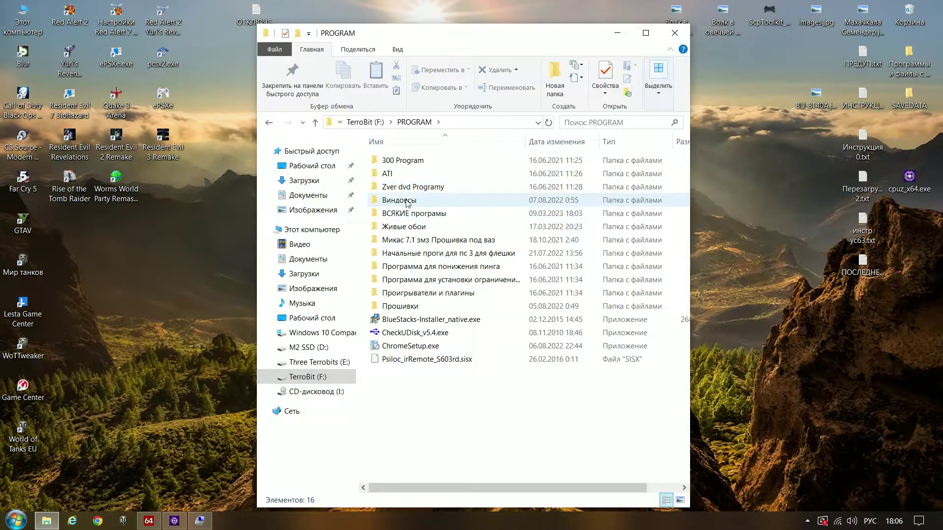
{"action": "double_click", "coordinate": [406, 216]}
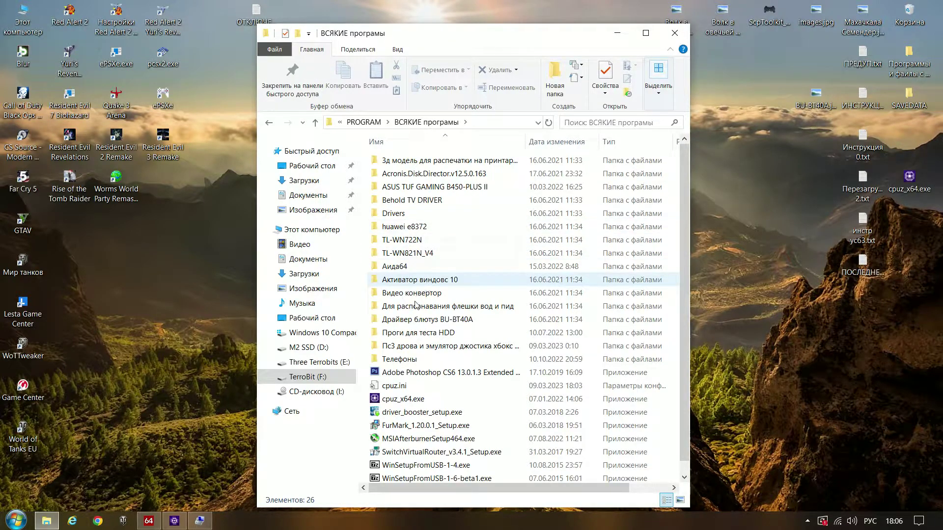
{"action": "double_click", "coordinate": [399, 346]}
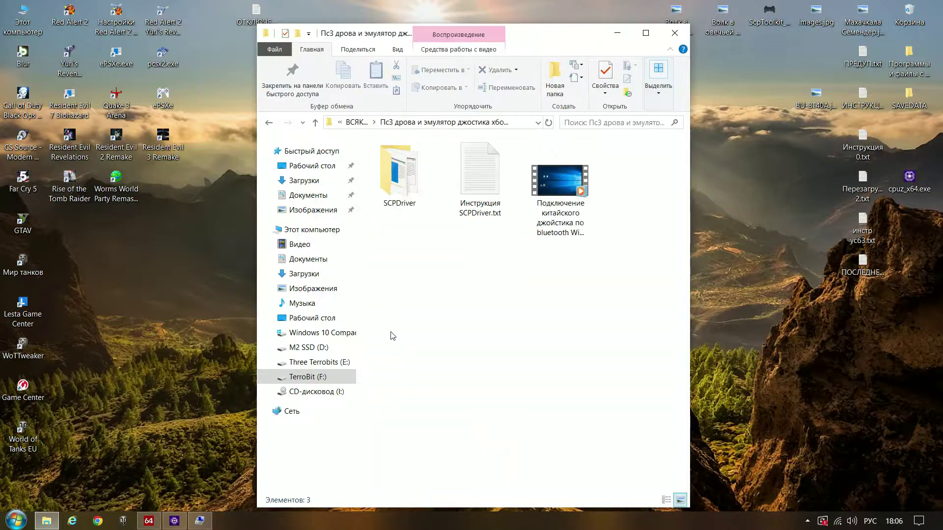
{"action": "double_click", "coordinate": [397, 172]}
{"action": "double_click", "coordinate": [388, 161]}
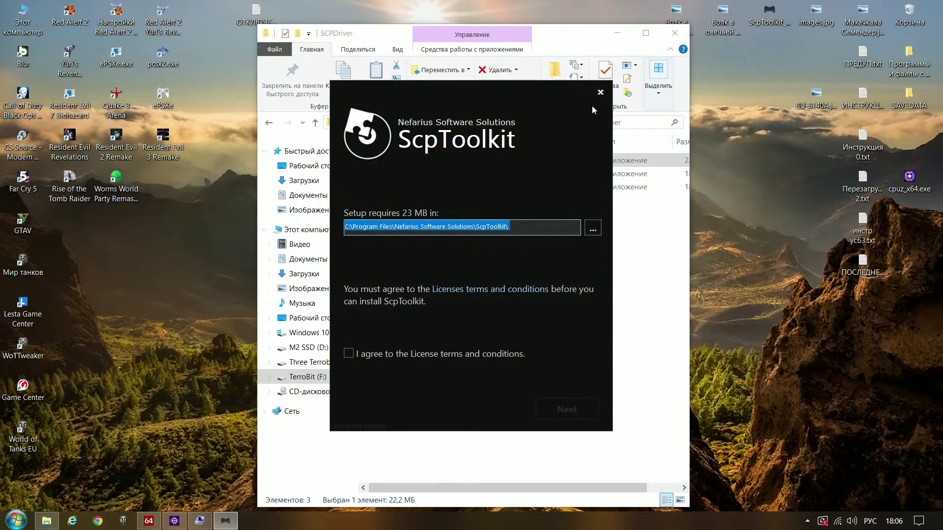
{"action": "left_click", "coordinate": [601, 93]}
{"action": "left_click", "coordinate": [466, 286]}
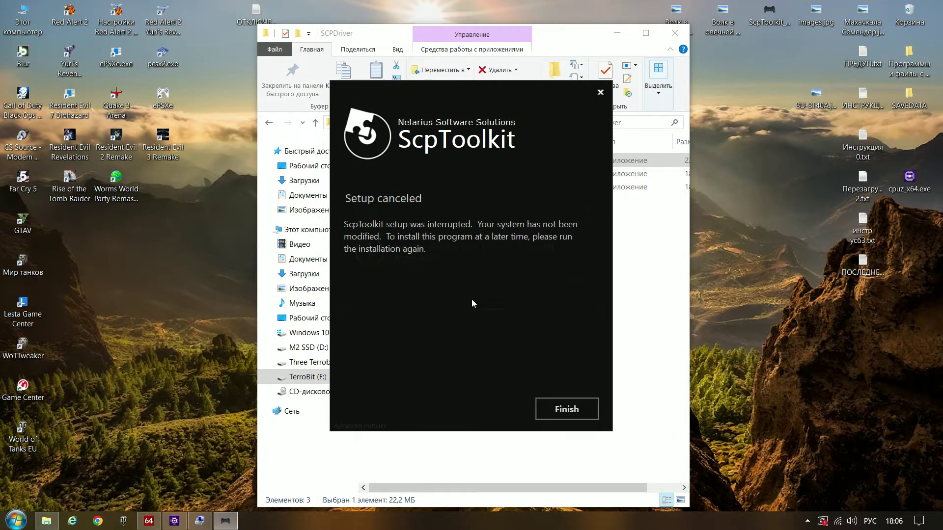
Finish the cancelled ScpToolkit setup and try to install the Xbox 360 accessories software from Xbox360_64Eng.exe.
{"action": "left_click", "coordinate": [549, 402]}
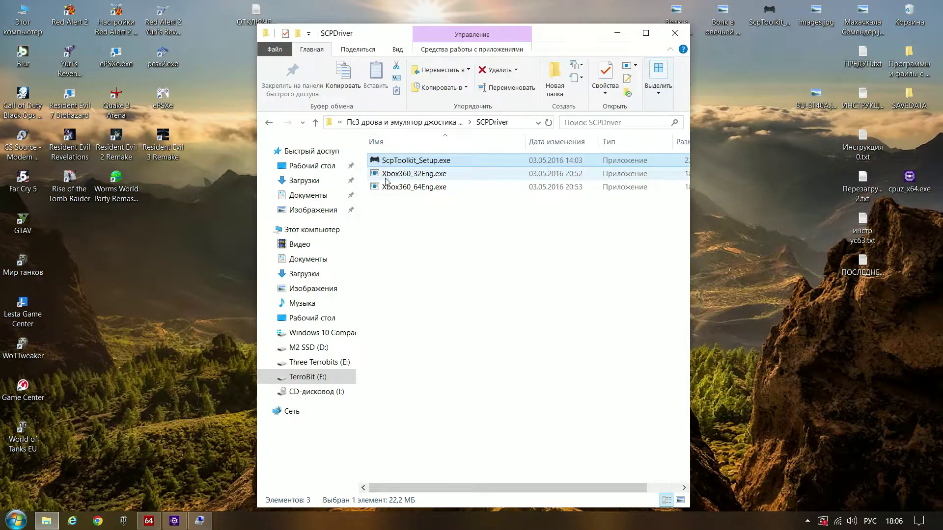
{"action": "double_click", "coordinate": [388, 188]}
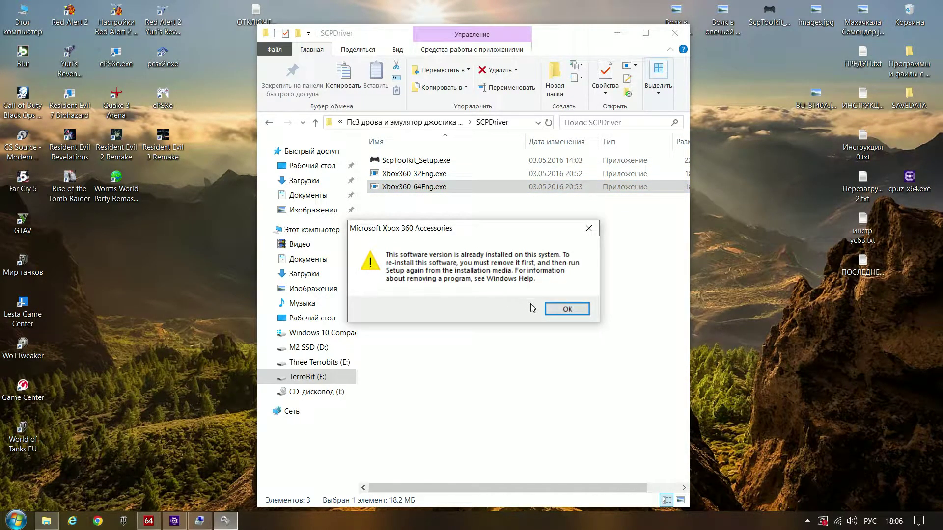
{"action": "left_click", "coordinate": [557, 309]}
{"action": "left_click", "coordinate": [407, 188]}
{"action": "key", "text": "Return"}
{"action": "key", "text": "Return"}
{"action": "key", "text": "Return"}
Run ScpToolkit_Setup.exe as administrator, accept the license terms, and proceed to the feature selection.
{"action": "left_click", "coordinate": [395, 162]}
{"action": "right_click", "coordinate": [395, 162]}
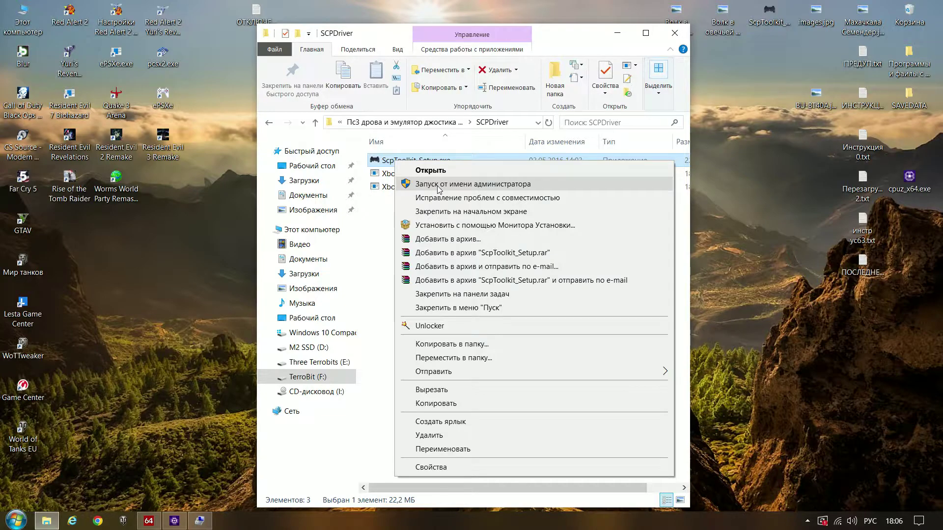
{"action": "left_click", "coordinate": [428, 186]}
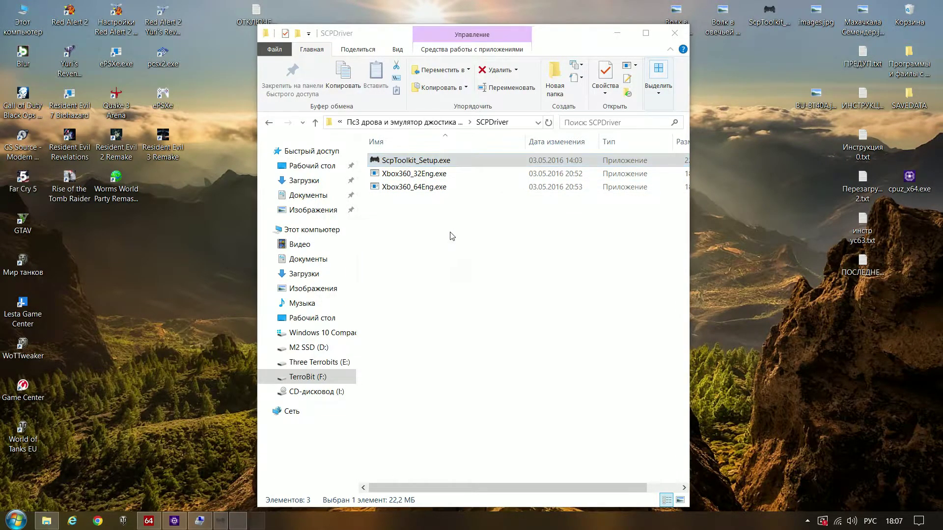
{"action": "left_click", "coordinate": [349, 354]}
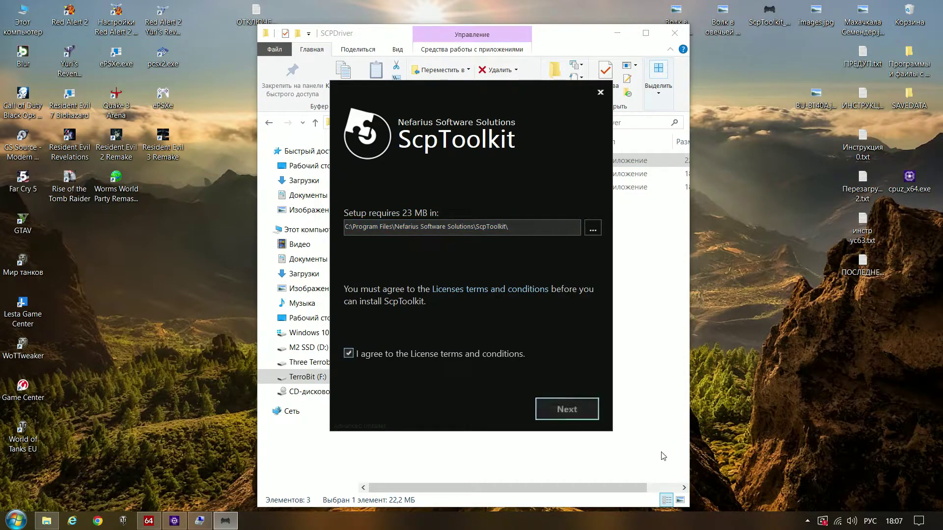
{"action": "left_click", "coordinate": [571, 409]}
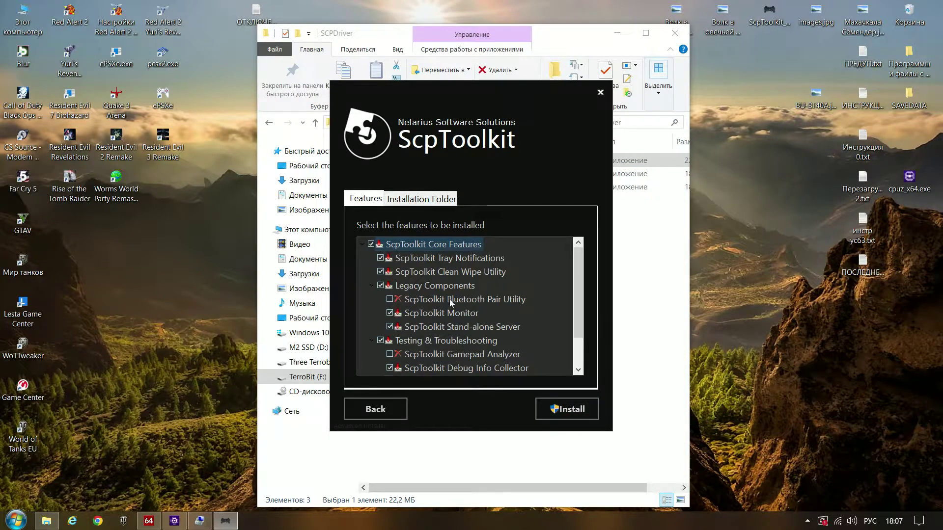
Add ScpToolkit Bluetooth Pair Utility to the features, start the ScpToolkit installation, and close the SCPDriver folder.
{"action": "left_click", "coordinate": [390, 299]}
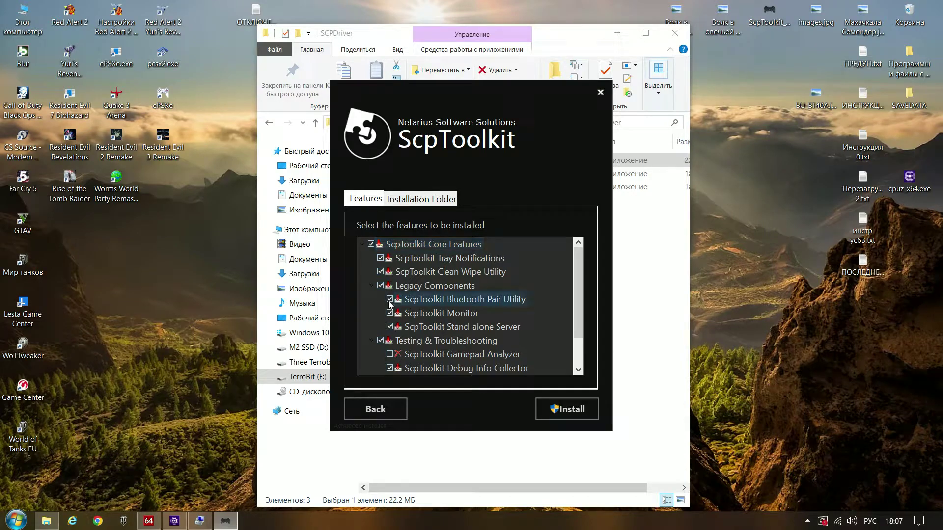
{"action": "left_click", "coordinate": [547, 411]}
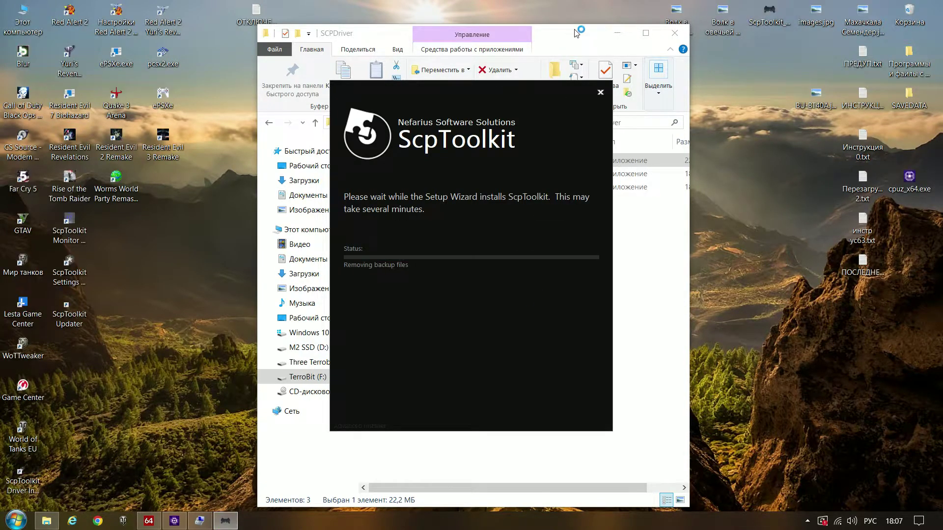
{"action": "left_click", "coordinate": [676, 32]}
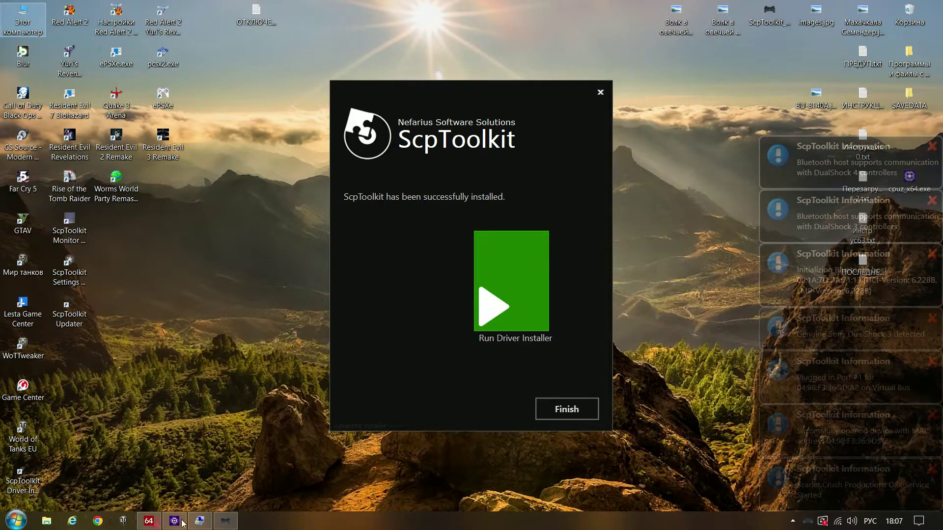
Inspect the libusbK and Xbox 360 peripheral entries in Computer Management, and minimize the window.
{"action": "left_click", "coordinate": [200, 521]}
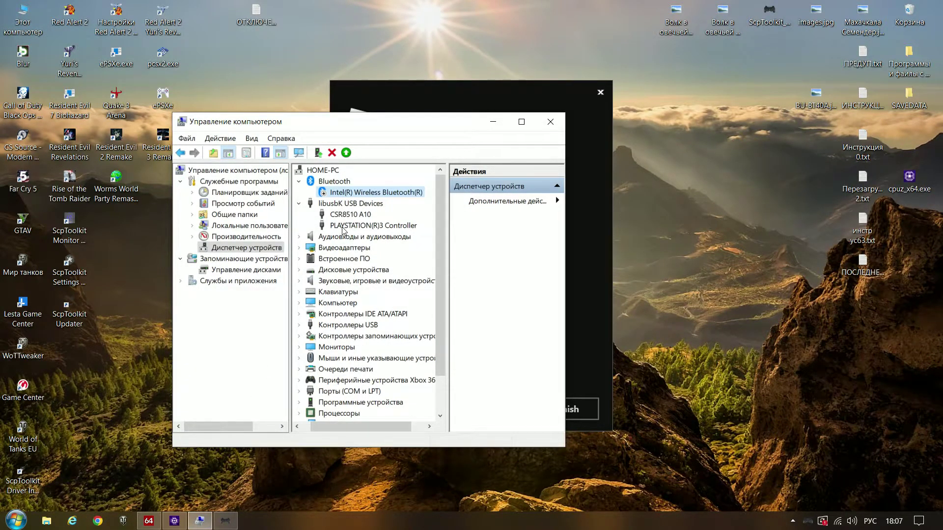
{"action": "double_click", "coordinate": [347, 381]}
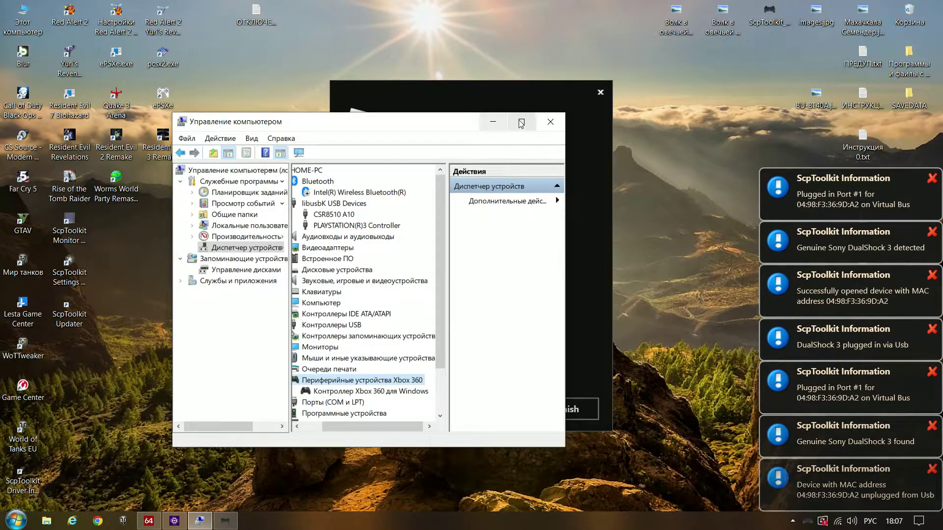
{"action": "left_click", "coordinate": [493, 122]}
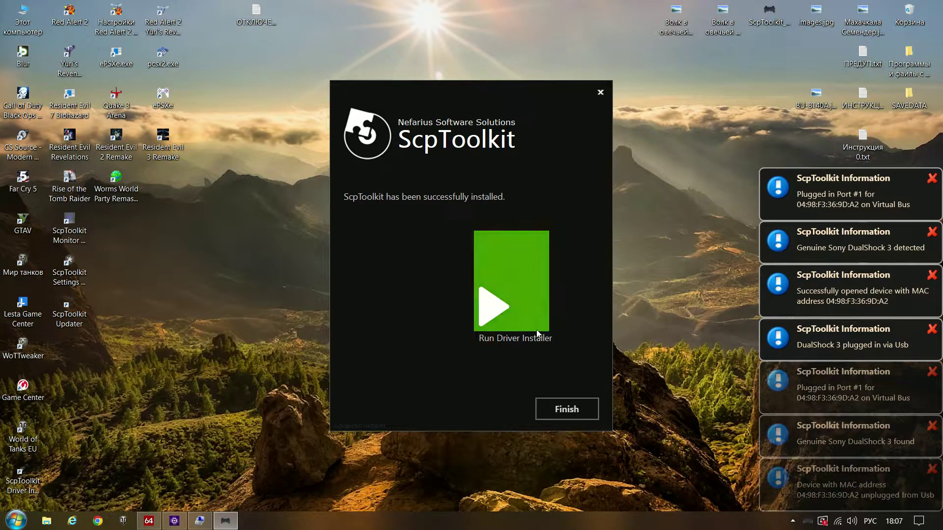
Run the ScpToolkit Driver Installer and choose CSR8510 A10 as the Bluetooth dongle to install.
{"action": "left_click", "coordinate": [516, 293]}
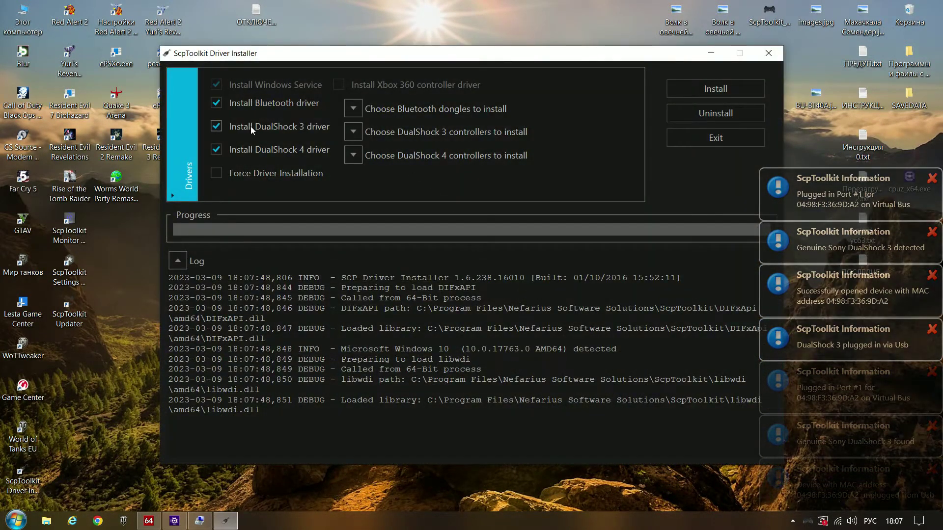
{"action": "left_click", "coordinate": [354, 110]}
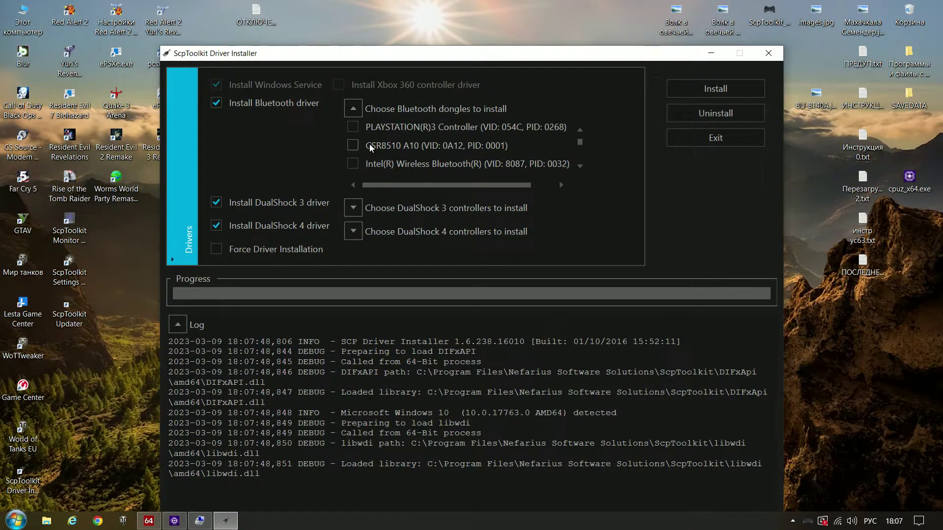
{"action": "left_click", "coordinate": [353, 145]}
View the Bluetooth dongle picture BU-BT40A.jpg from the desktop beside the installer, and close it.
{"action": "left_click", "coordinate": [813, 103]}
{"action": "left_click_drag", "start_coordinate": [605, 190], "coordinate": [777, 76]}
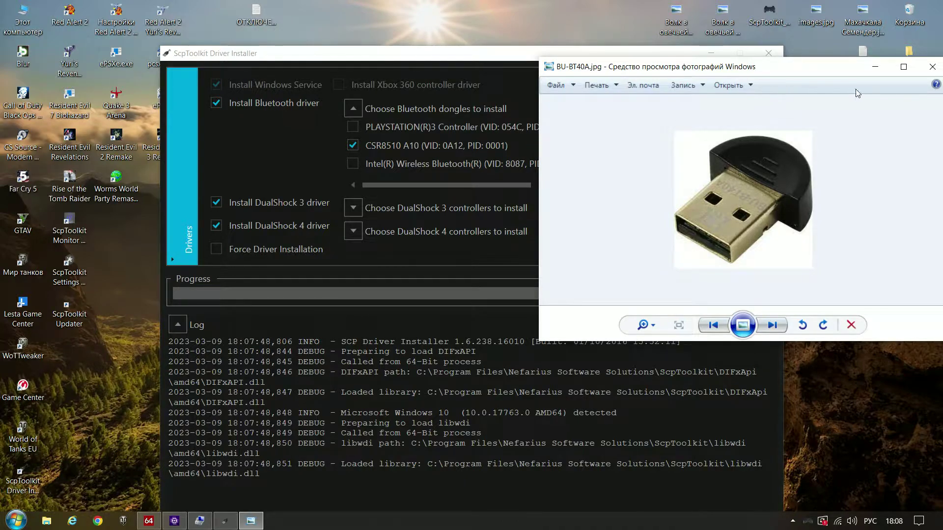
{"action": "left_click", "coordinate": [933, 68]}
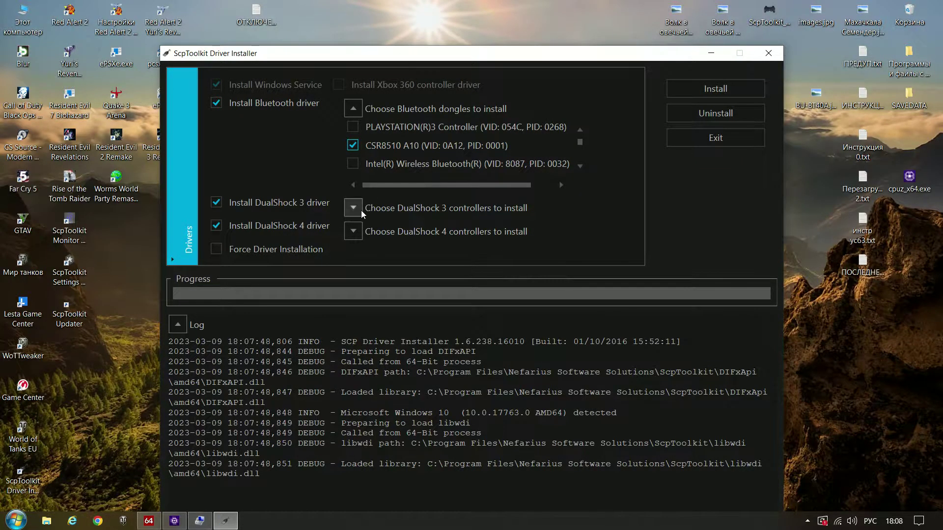
Choose PLAYSTATION(R)3 Controller as the DualShock 3 device, install the selected drivers, and close the driver installer.
{"action": "left_click", "coordinate": [366, 210]}
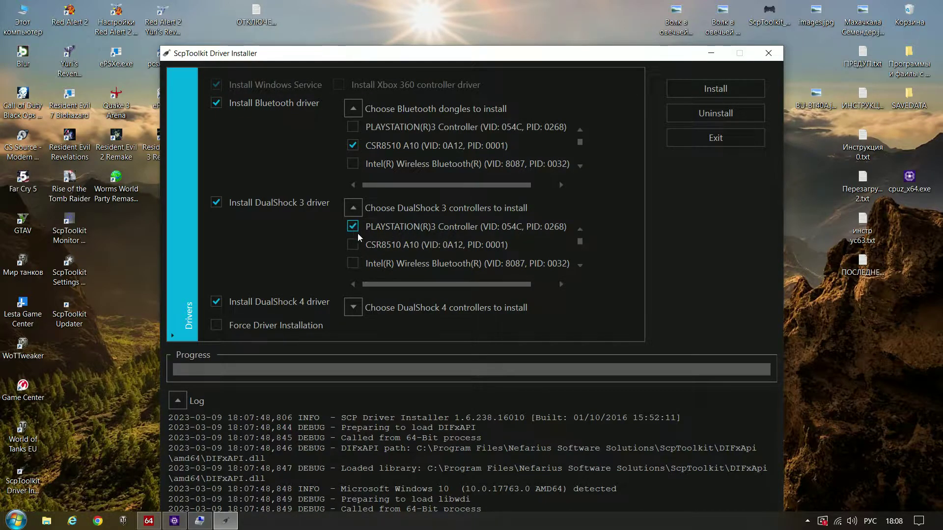
{"action": "left_click", "coordinate": [235, 326]}
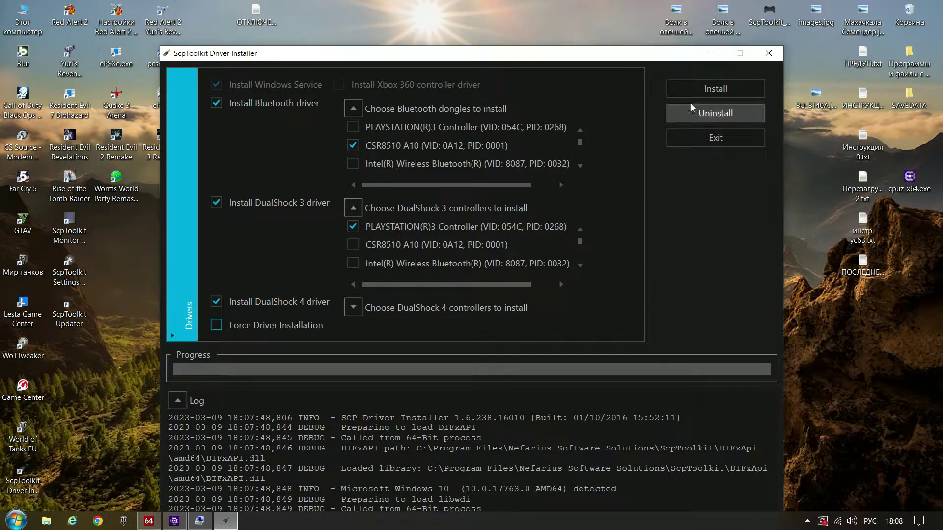
{"action": "left_click", "coordinate": [713, 89]}
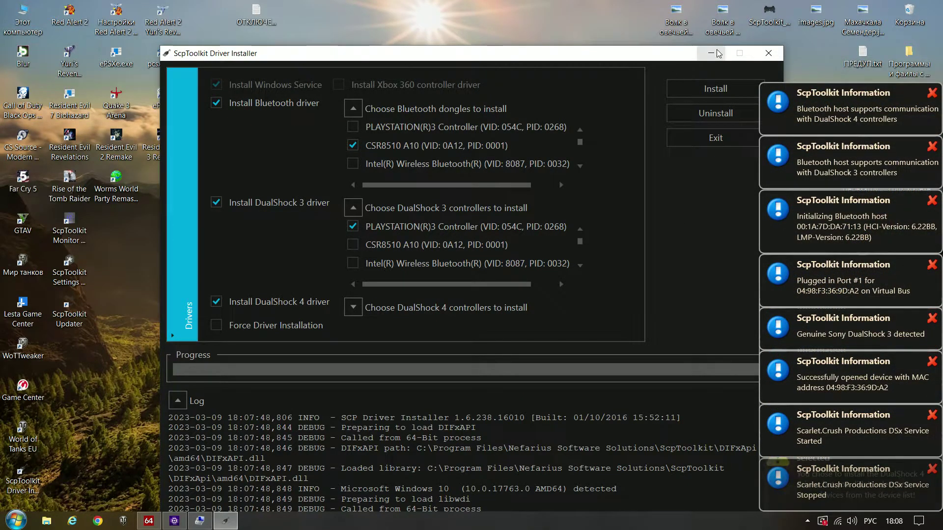
{"action": "left_click", "coordinate": [769, 55]}
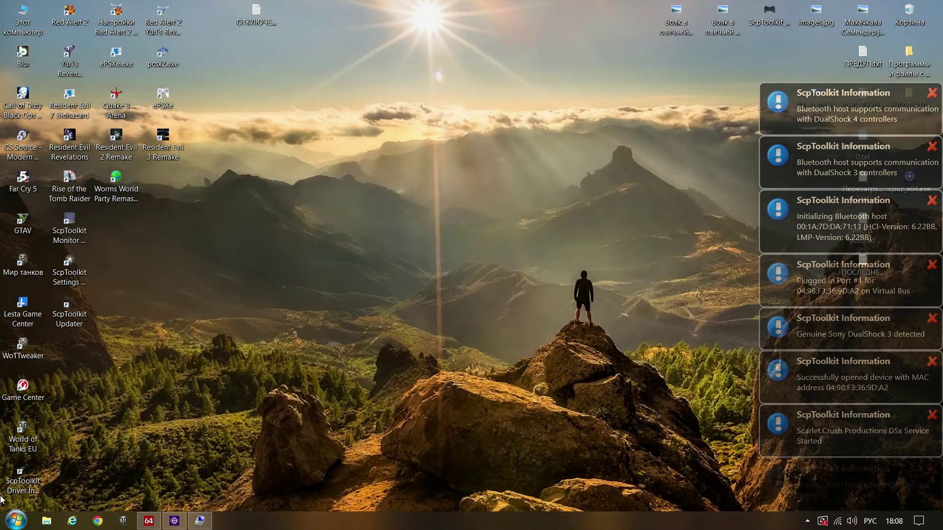
Move the ScpToolkit Monitor shortcut toward the desktop's centre, and open SCP Monitor from the hidden tray icons.
{"action": "left_click_drag", "start_coordinate": [69, 230], "coordinate": [634, 238]}
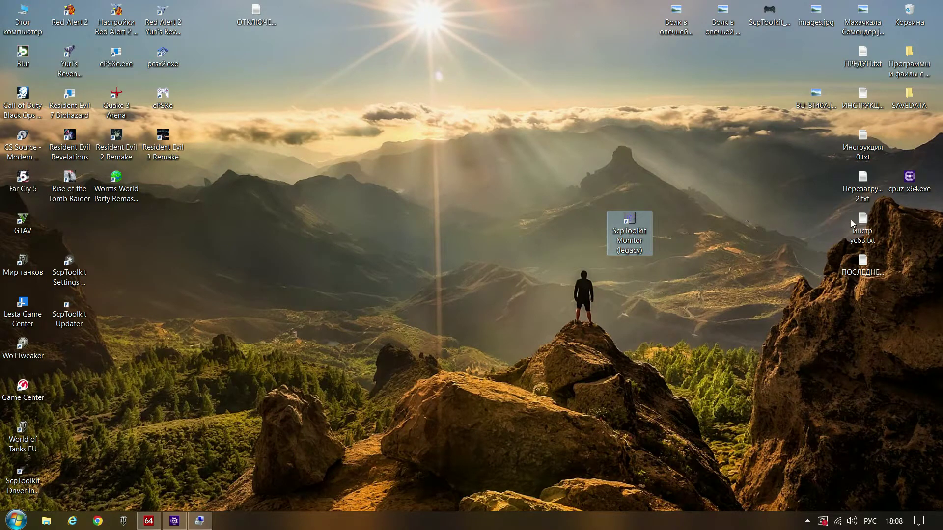
{"action": "left_click", "coordinate": [807, 522]}
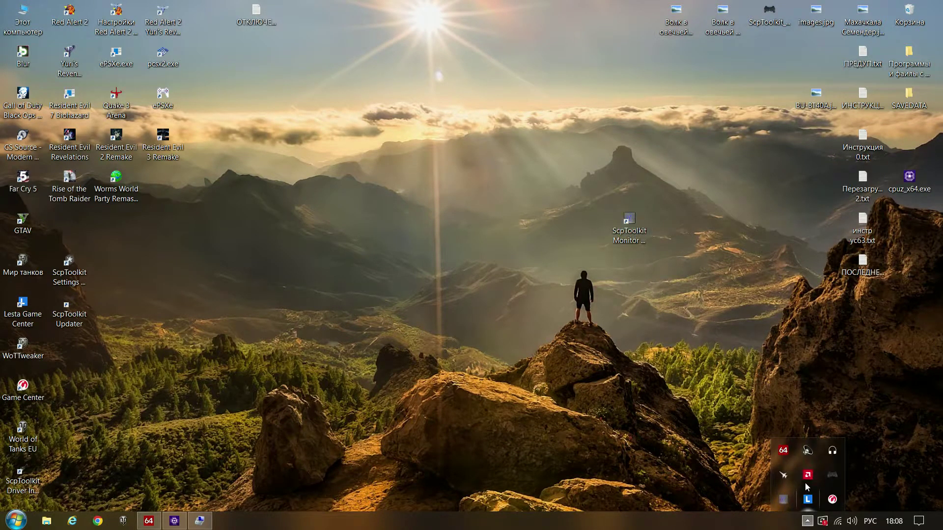
{"action": "left_click", "coordinate": [784, 500]}
{"action": "left_click_drag", "start_coordinate": [537, 227], "coordinate": [492, 107]}
{"action": "left_click", "coordinate": [706, 166]}
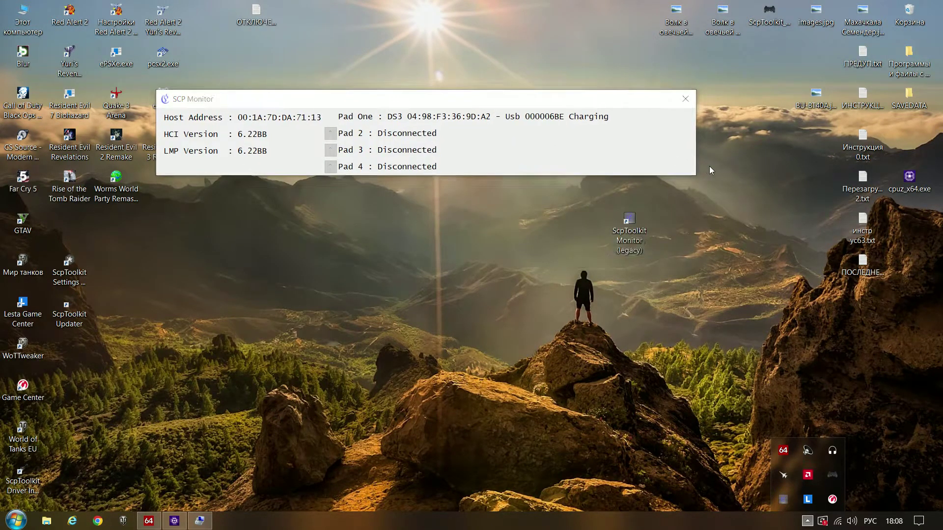
Place the ScpToolkit Monitor (legacy) shortcut among the desktop icons below cpuz_x64.exe.
{"action": "left_click_drag", "start_coordinate": [632, 228], "coordinate": [708, 270]}
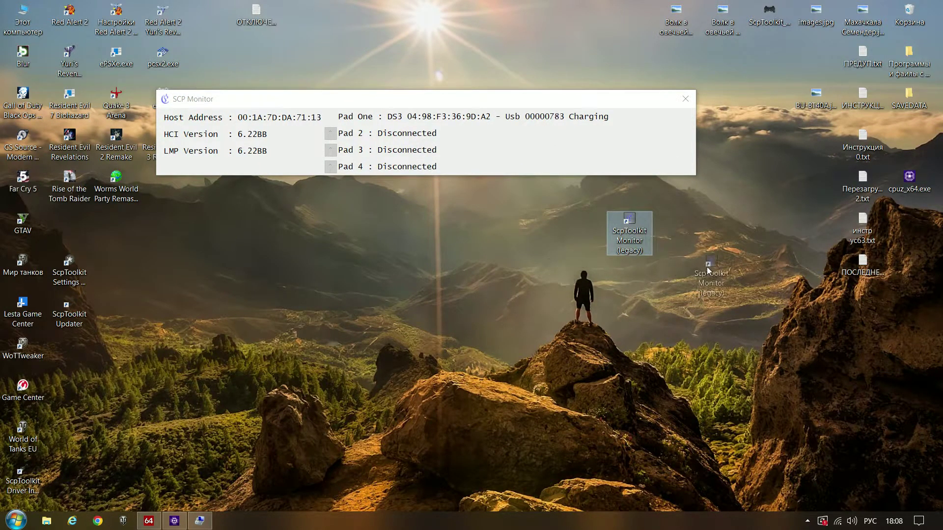
{"action": "left_click_drag", "start_coordinate": [877, 348], "coordinate": [912, 312]}
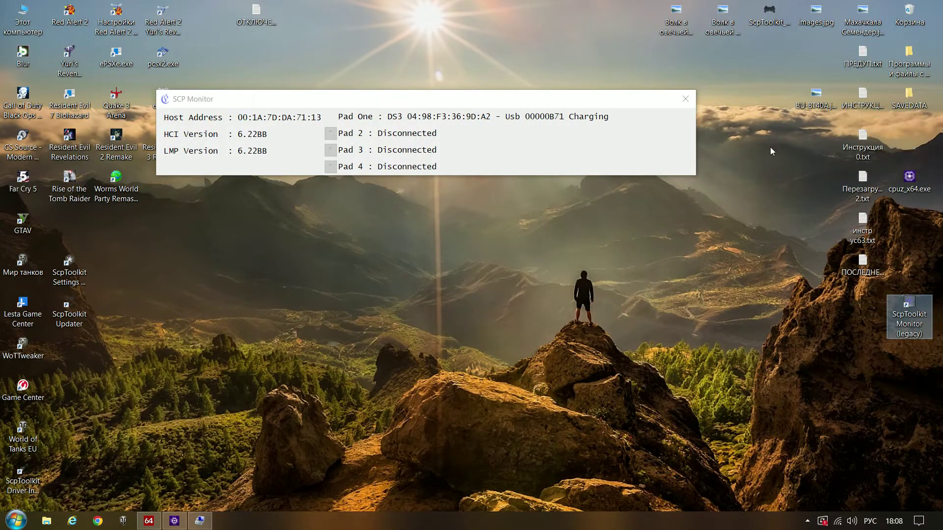
{"action": "left_click", "coordinate": [843, 254]}
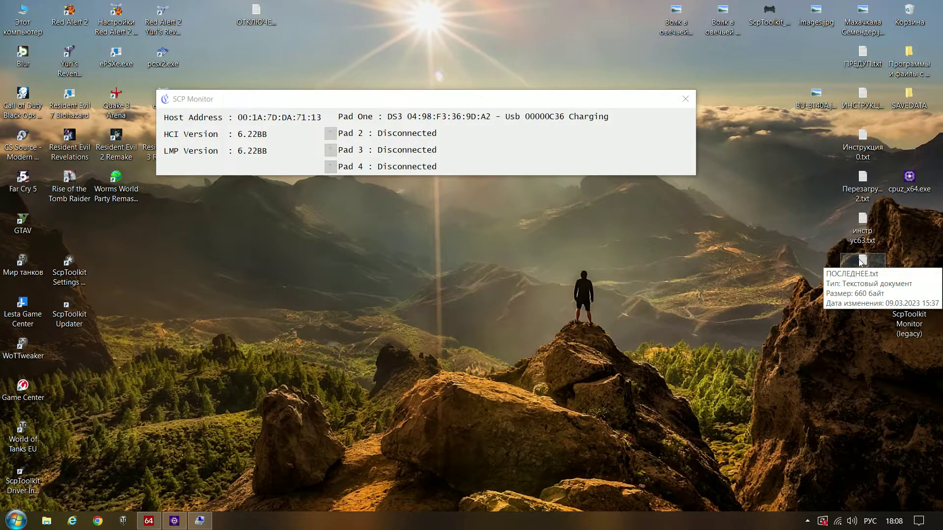
Read and close инстр ус63.txt, check the pad connections in SCP Monitor, and close the monitor.
{"action": "double_click", "coordinate": [864, 225]}
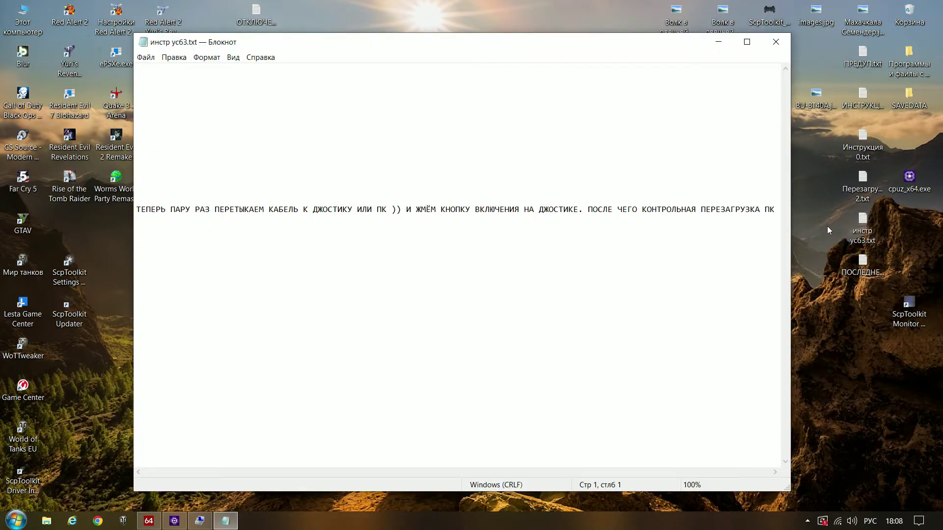
{"action": "left_click", "coordinate": [776, 42]}
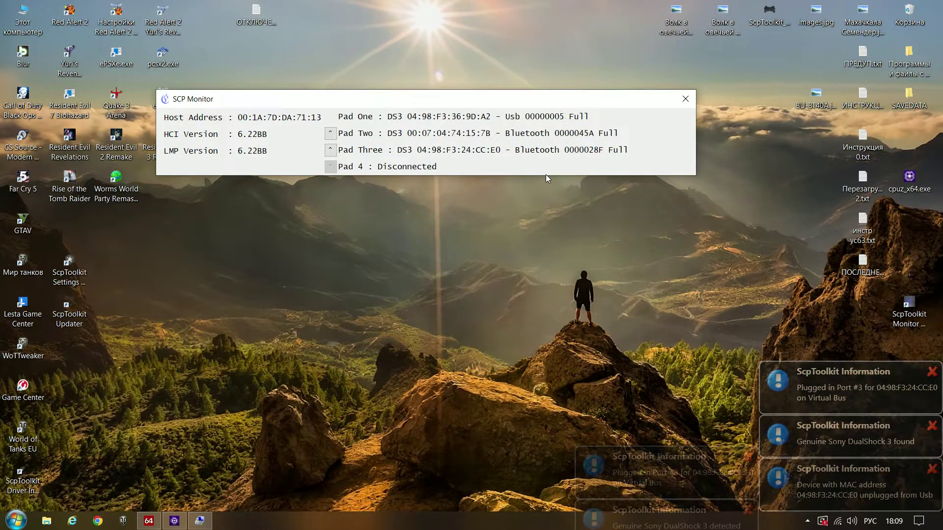
{"action": "left_click", "coordinate": [683, 103]}
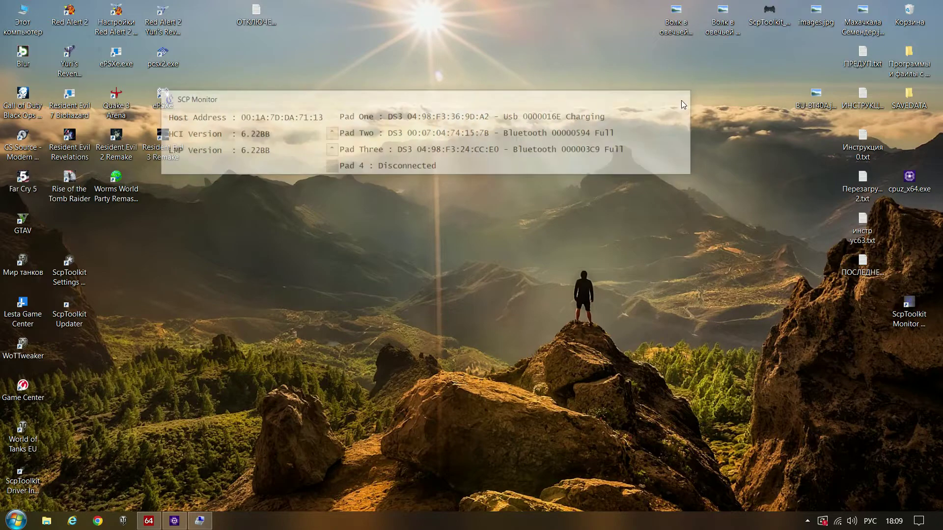